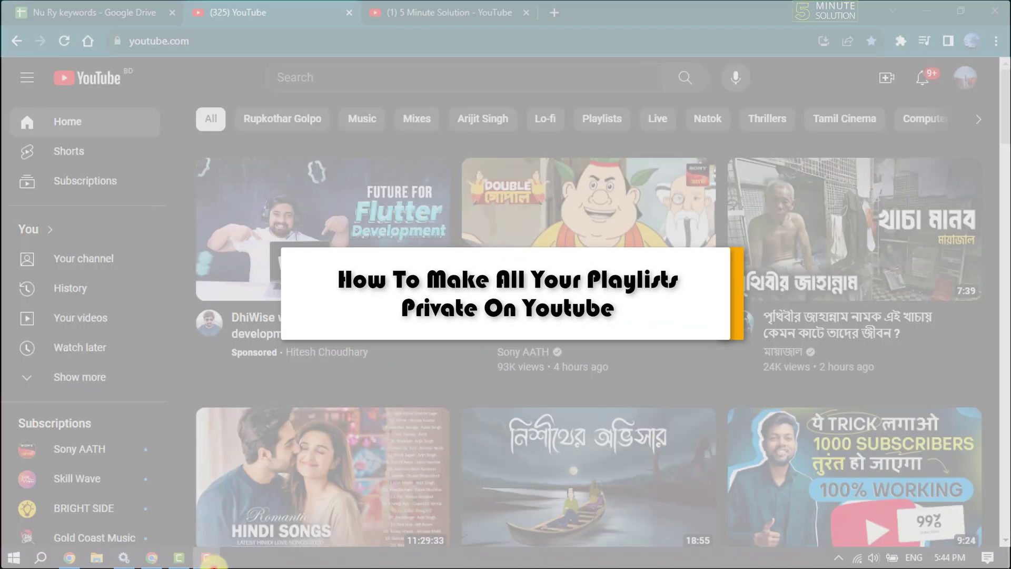
- Open YouTube Studio from the profile avatar's account menu
click(208, 559)
click(206, 559)
mouse_move(323, 229)
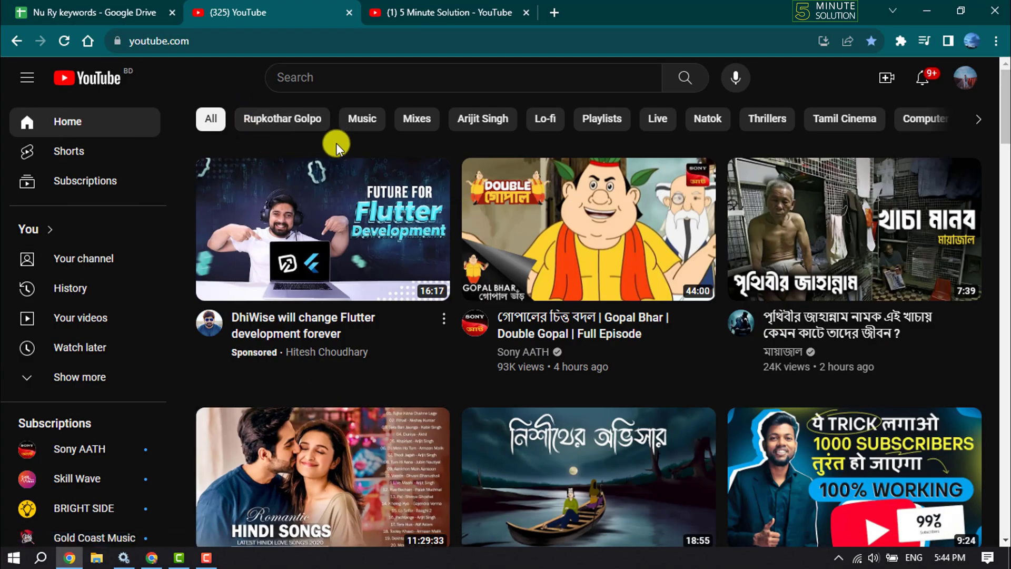
click(961, 80)
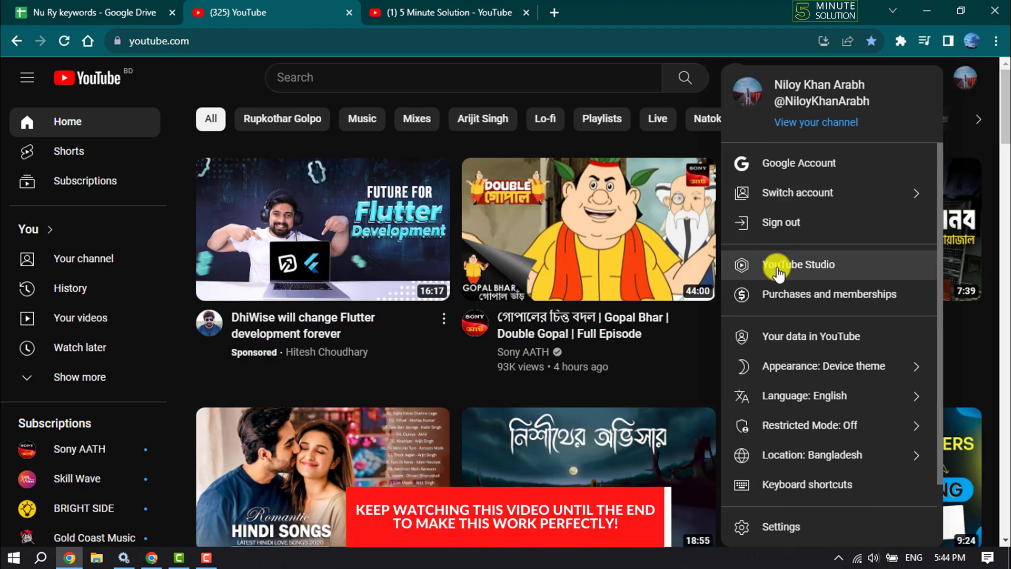
click(778, 269)
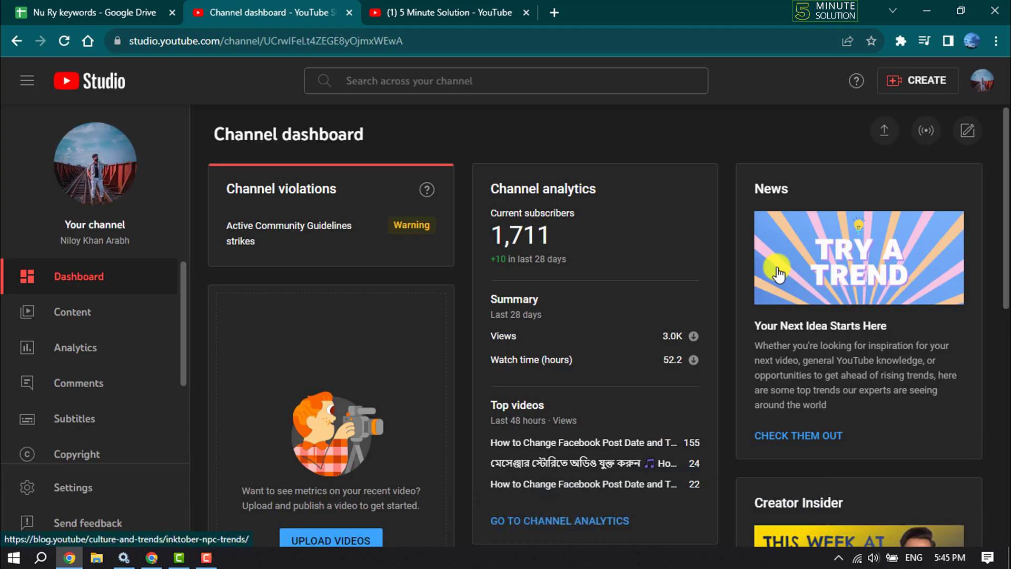
- Show the Playlists tab under Content and dismiss the two playlist tip popups
click(90, 318)
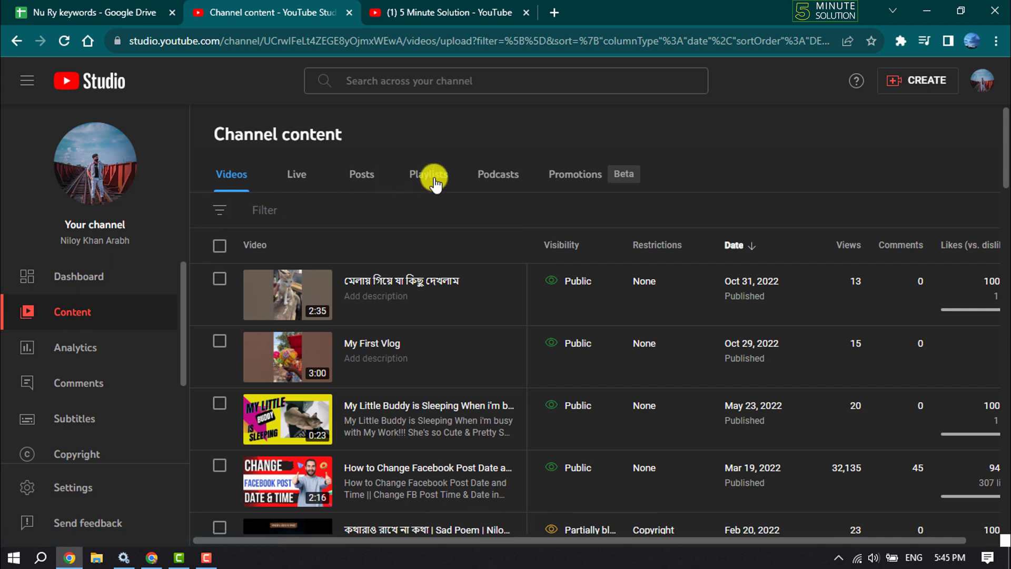
click(428, 177)
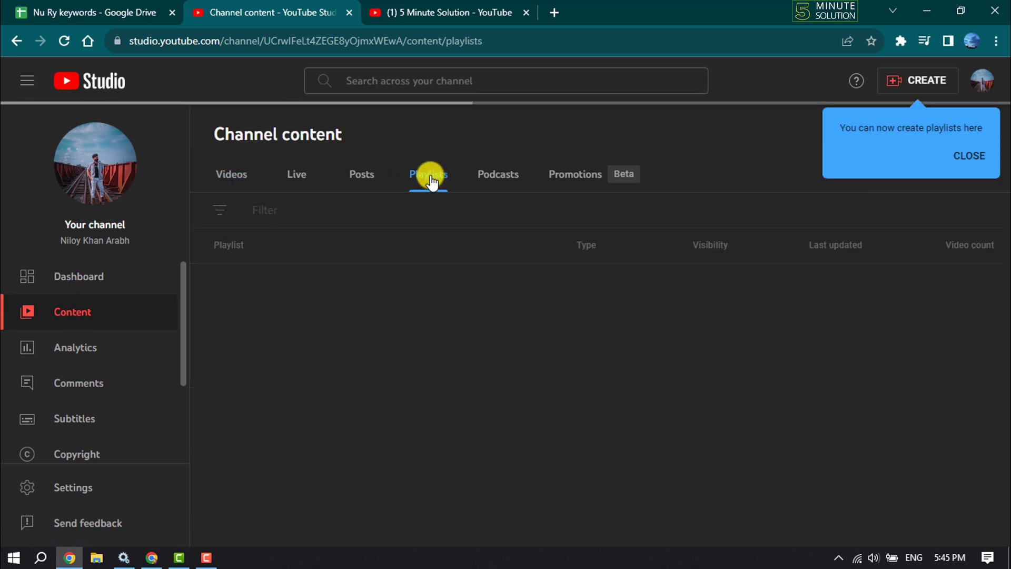
click(972, 155)
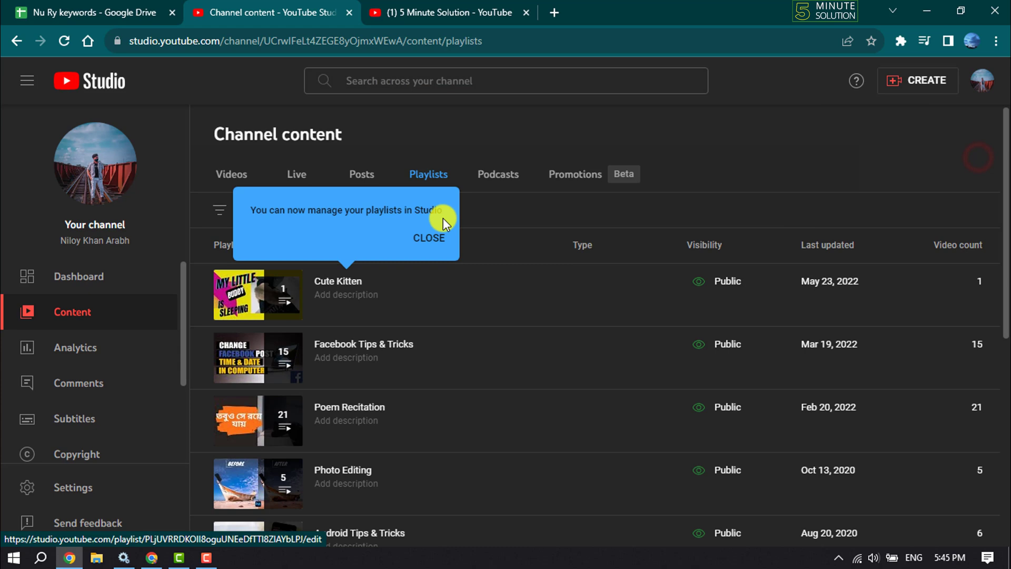
click(439, 235)
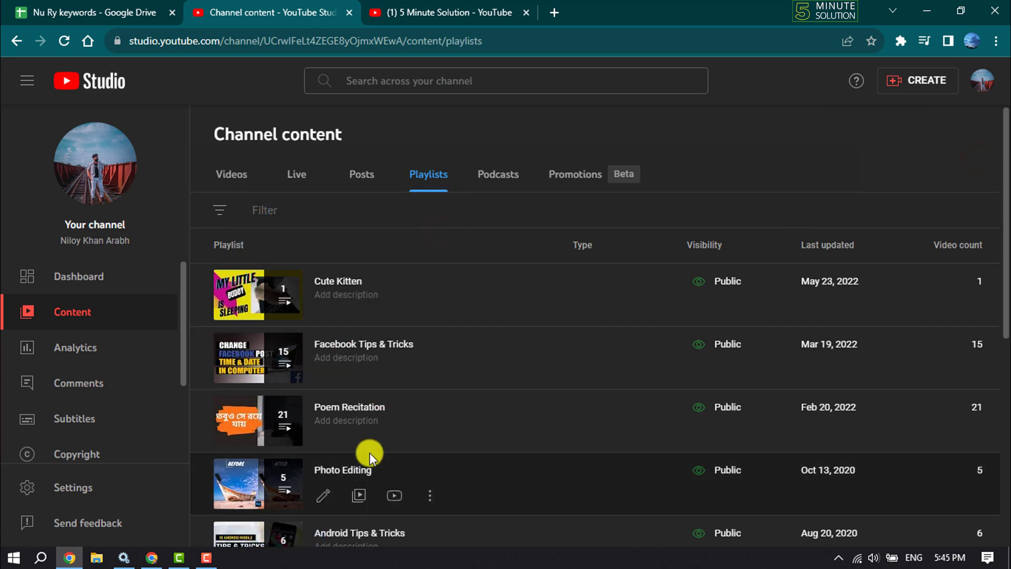
mouse_move(505, 294)
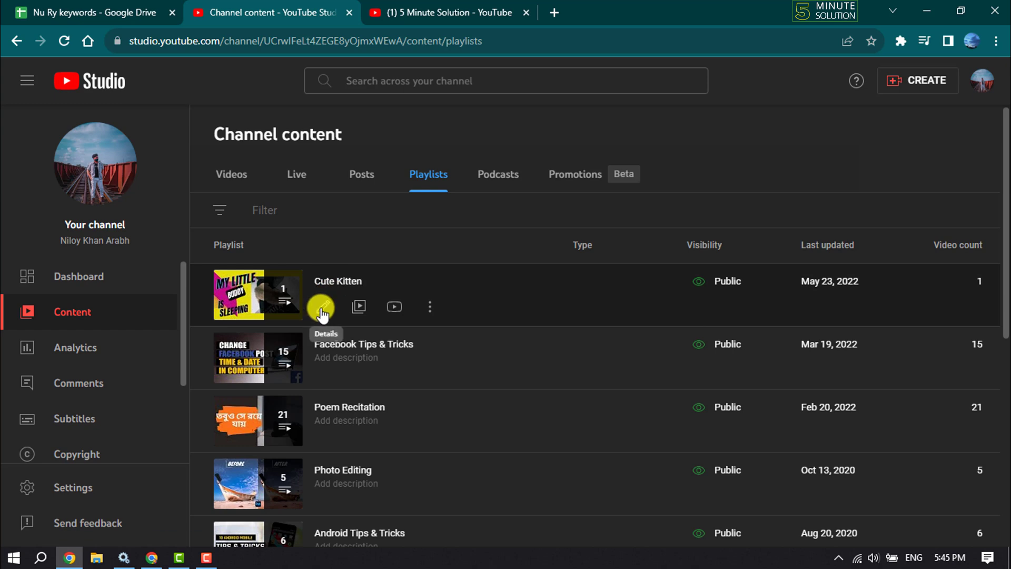
- Choose Private visibility in Cute Kitten's playlist details, then go back to Playlists
click(322, 310)
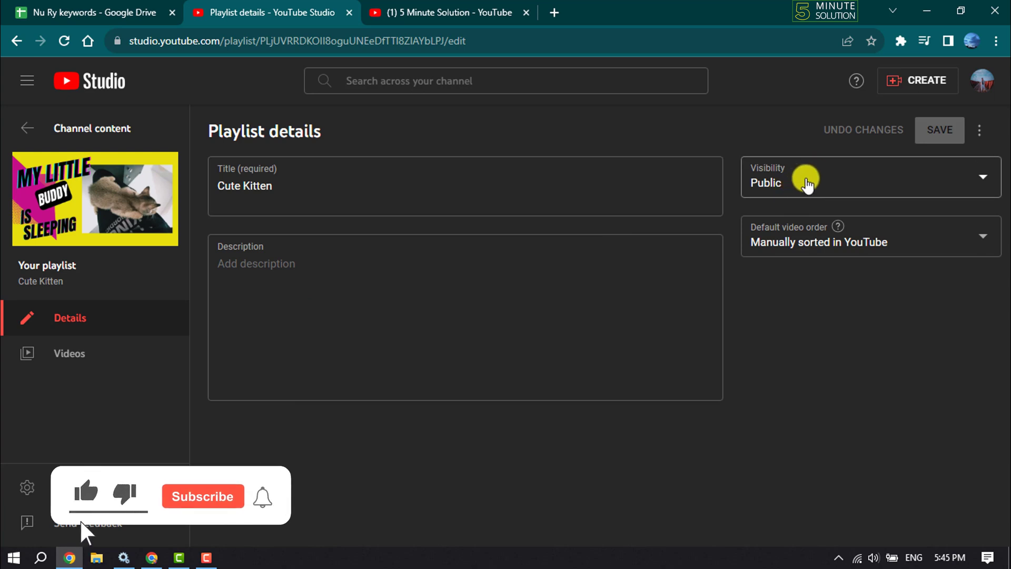
click(820, 182)
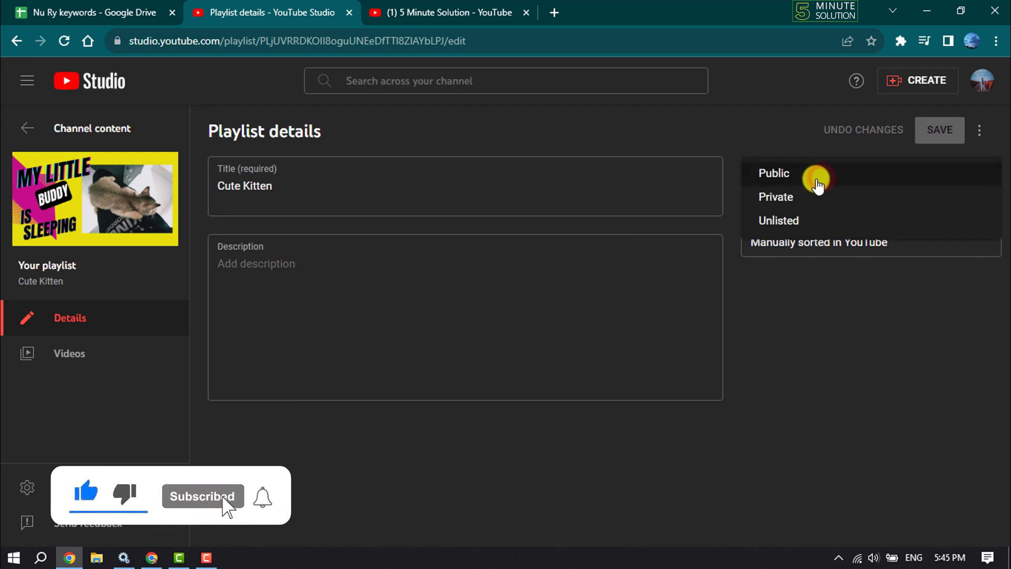
click(778, 198)
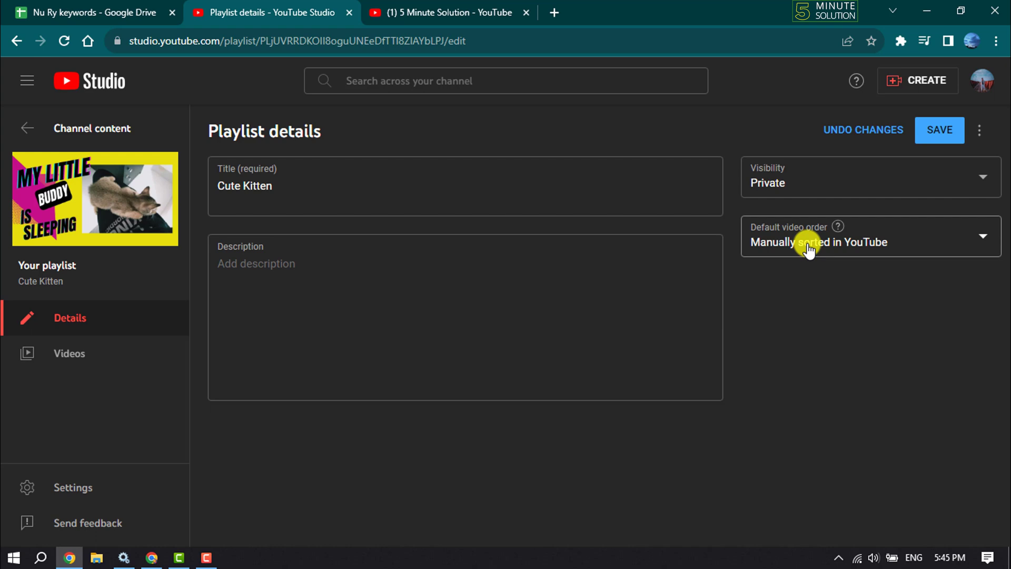
key(alt+Left)
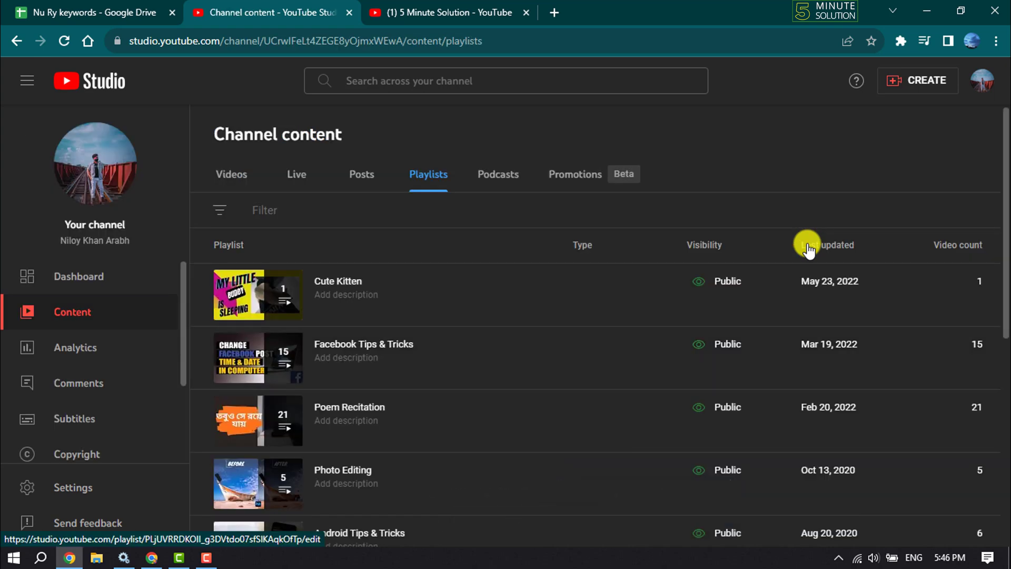
mouse_move(553, 293)
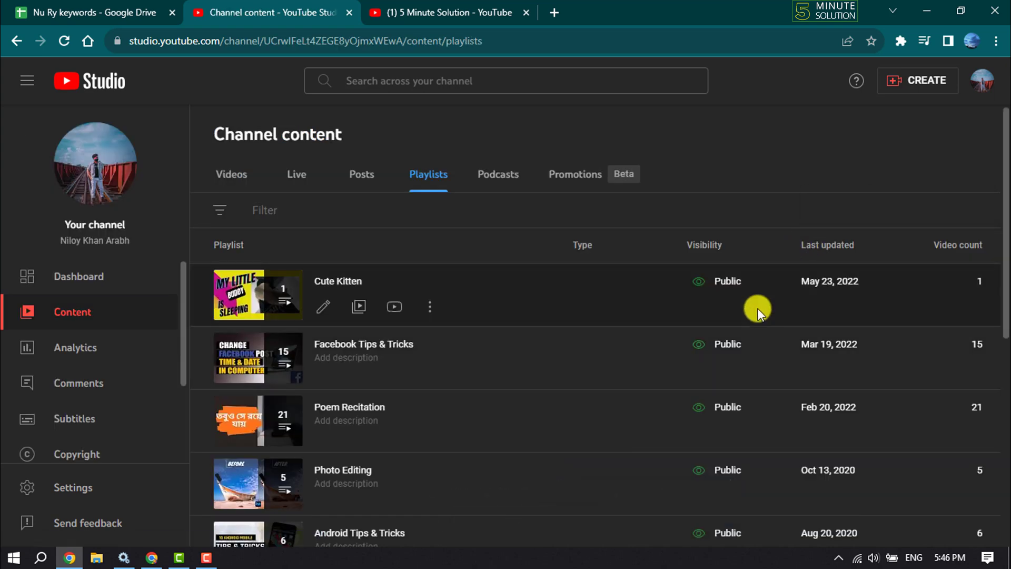
scroll(757, 308, down, 1)
scroll(757, 308, down, 2)
scroll(757, 308, down, 1)
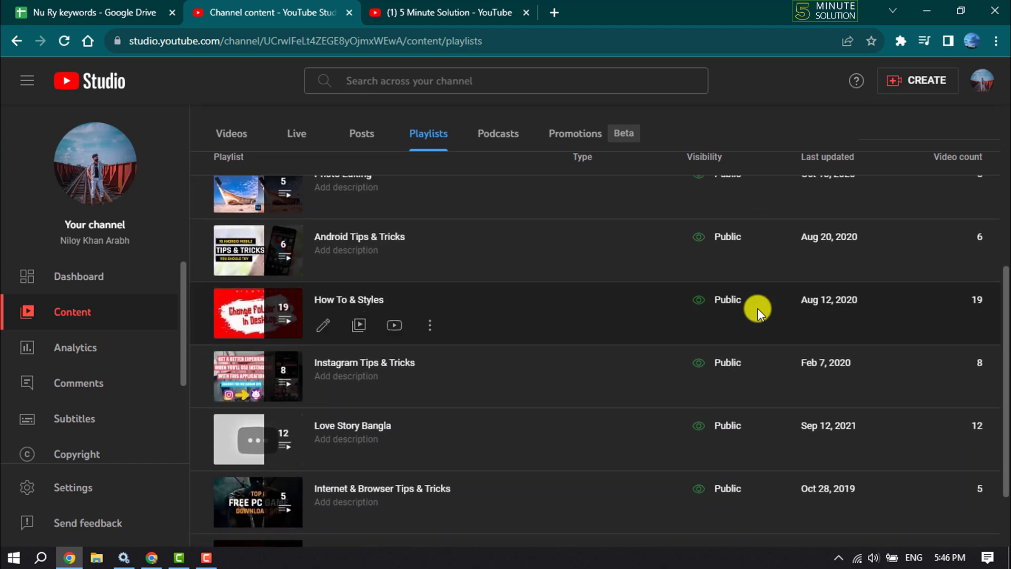
scroll(757, 308, down, 1)
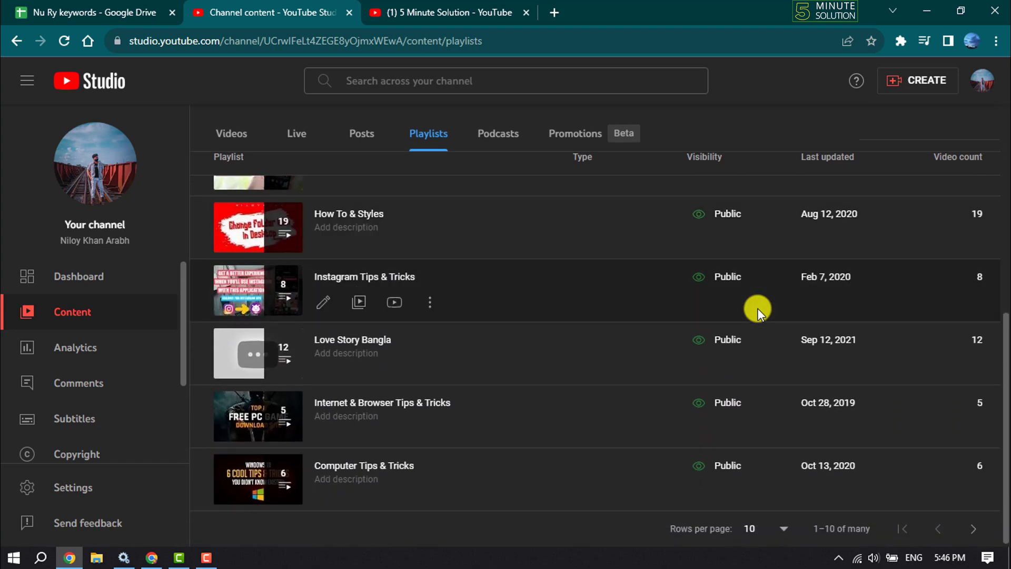